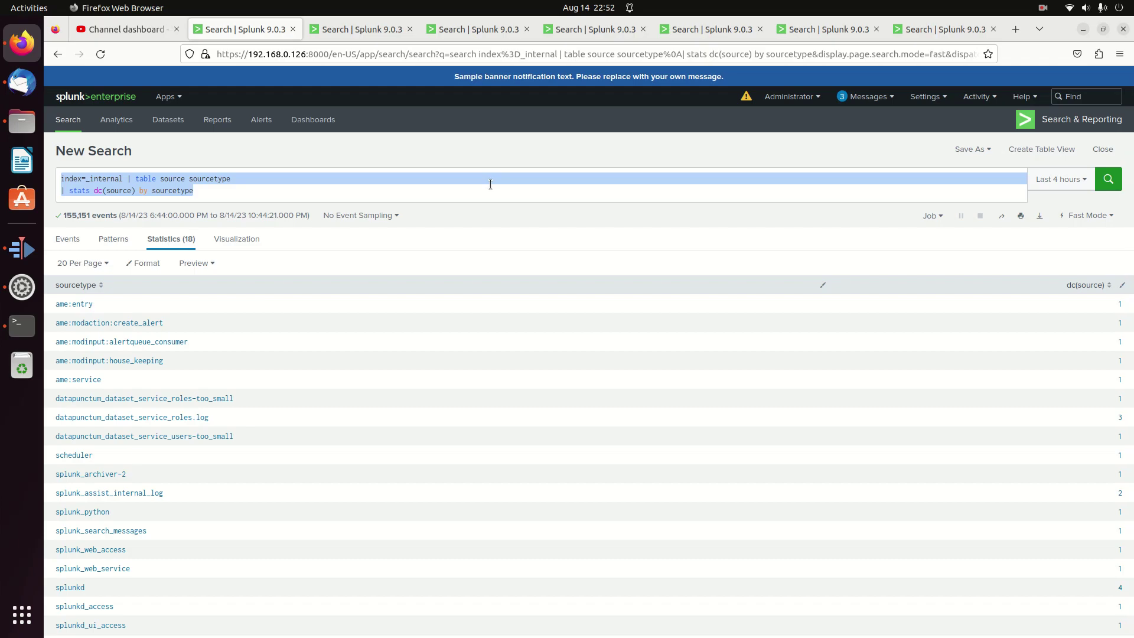
- Compare the stats searches on _internal and corelight with the eventstats dc(source) by sourcetype search on _internal
click(396, 194)
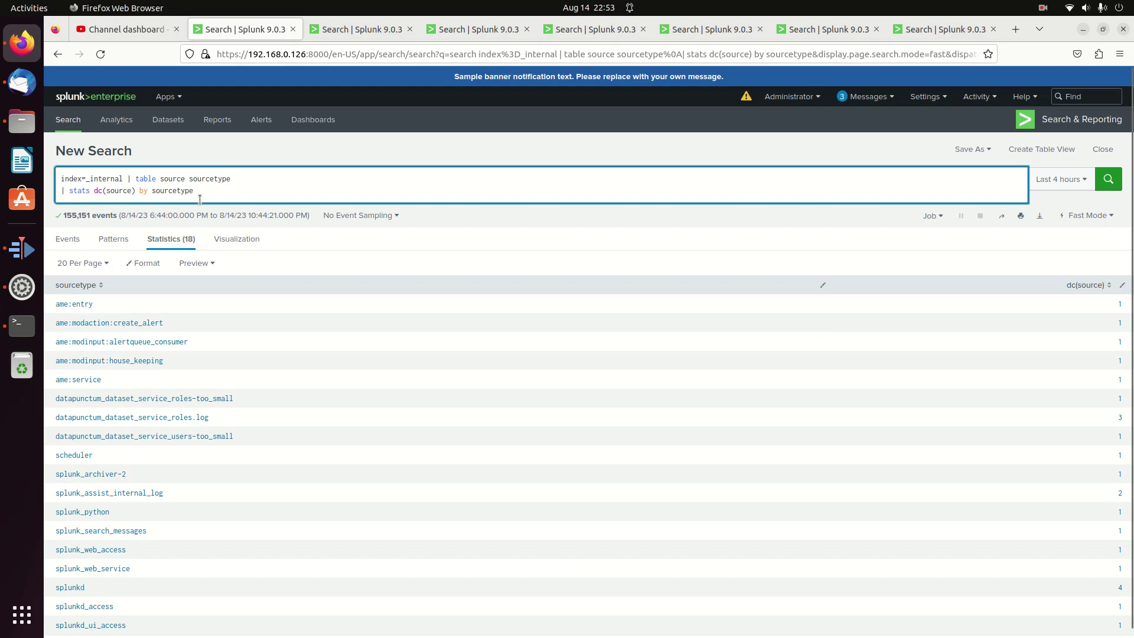
click(353, 32)
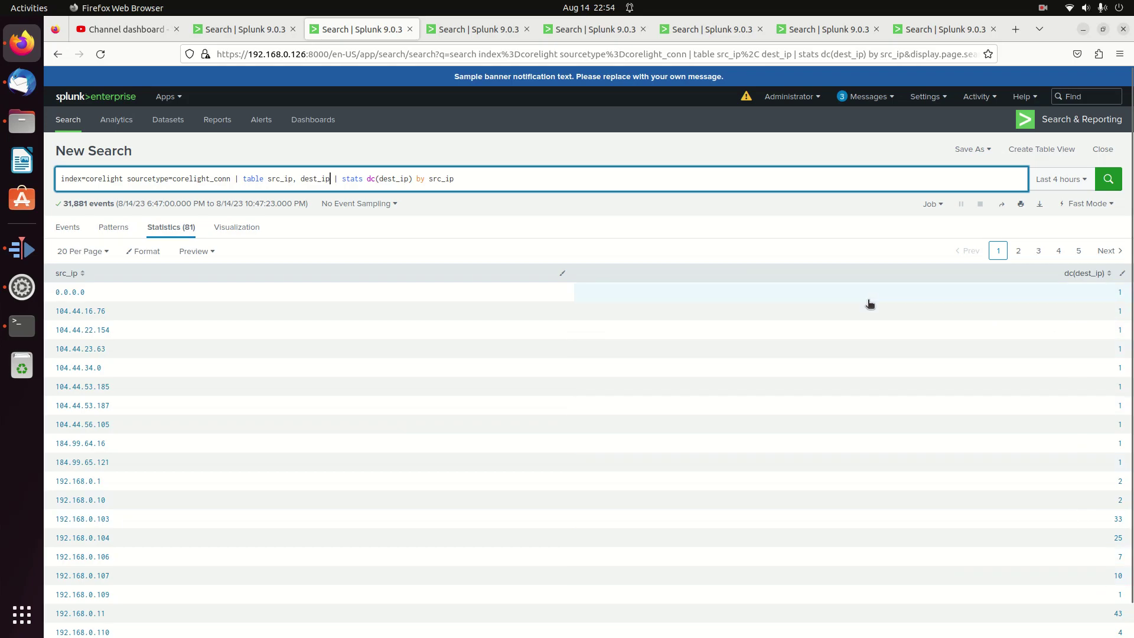
click(475, 38)
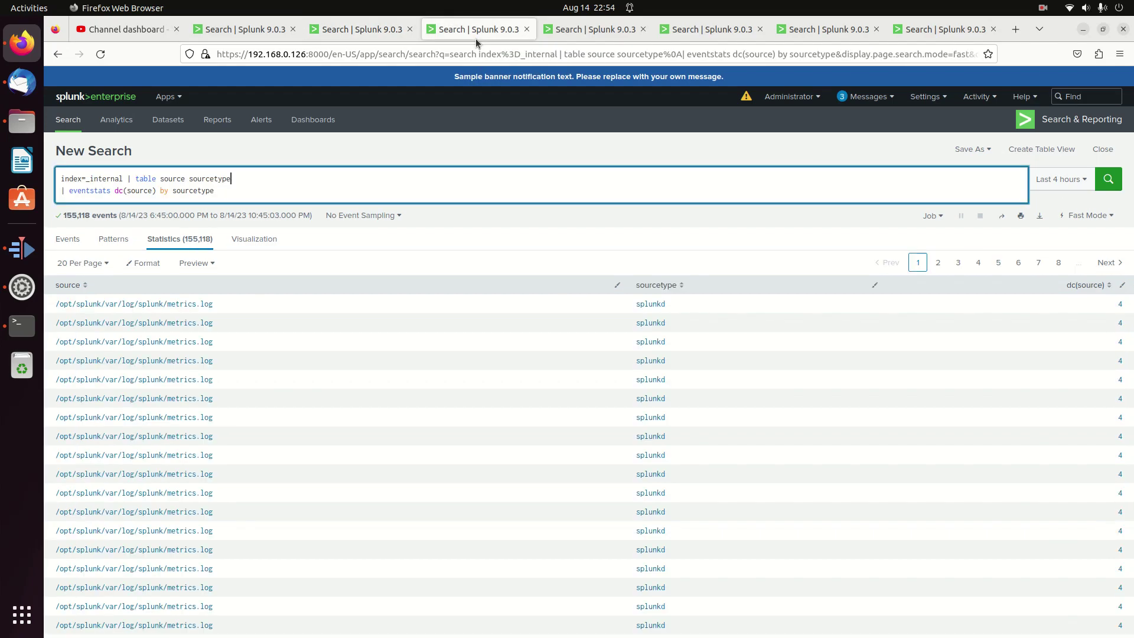
click(250, 31)
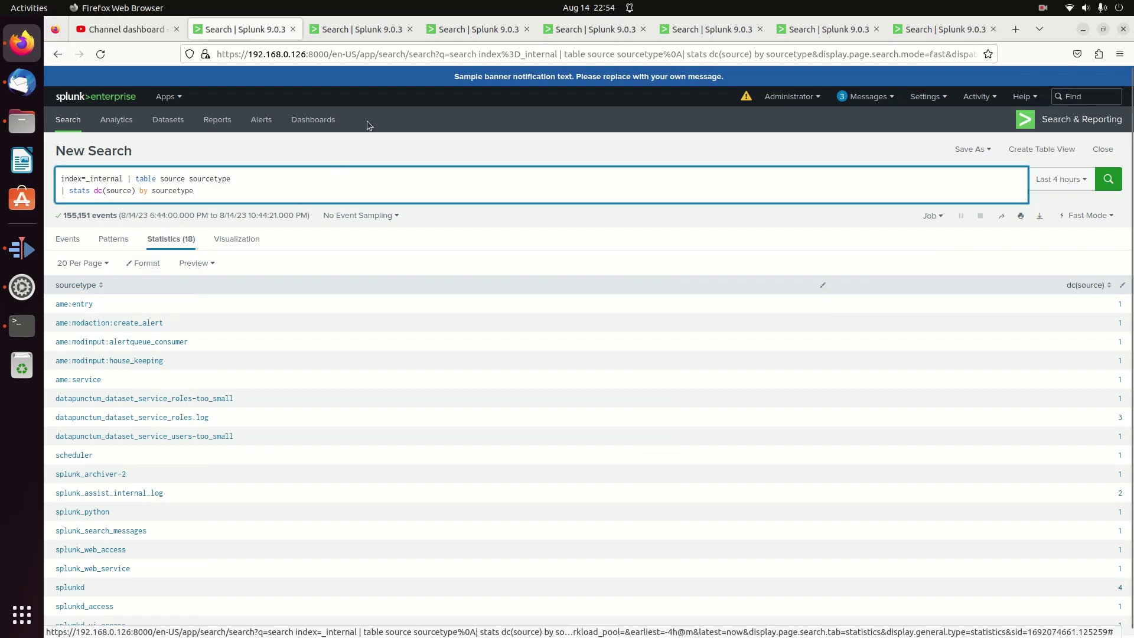
click(430, 33)
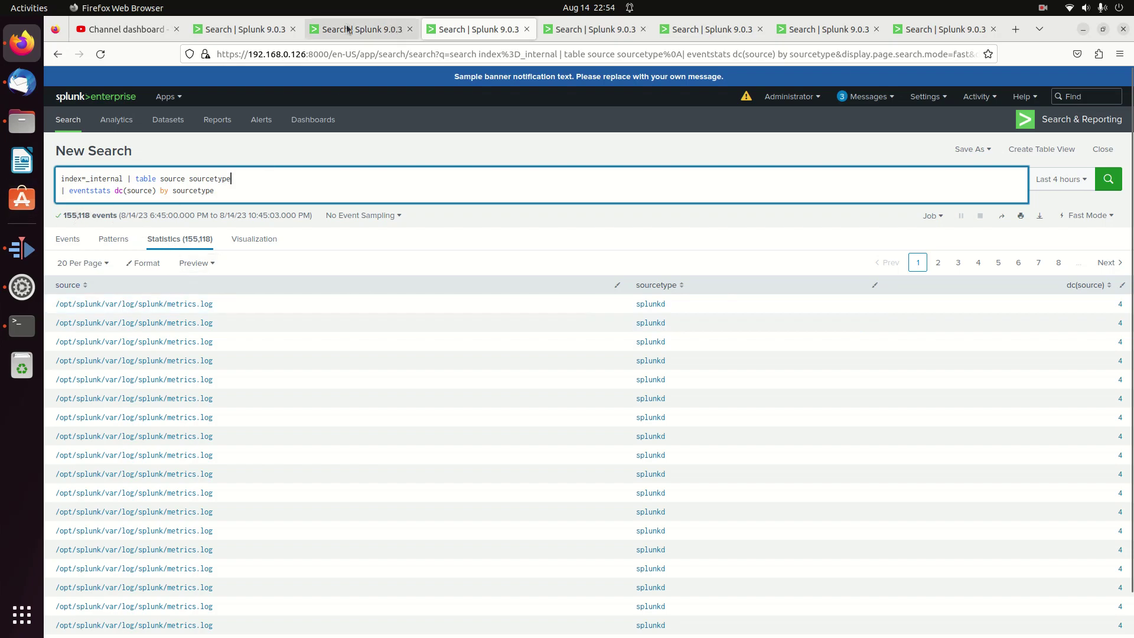
click(255, 29)
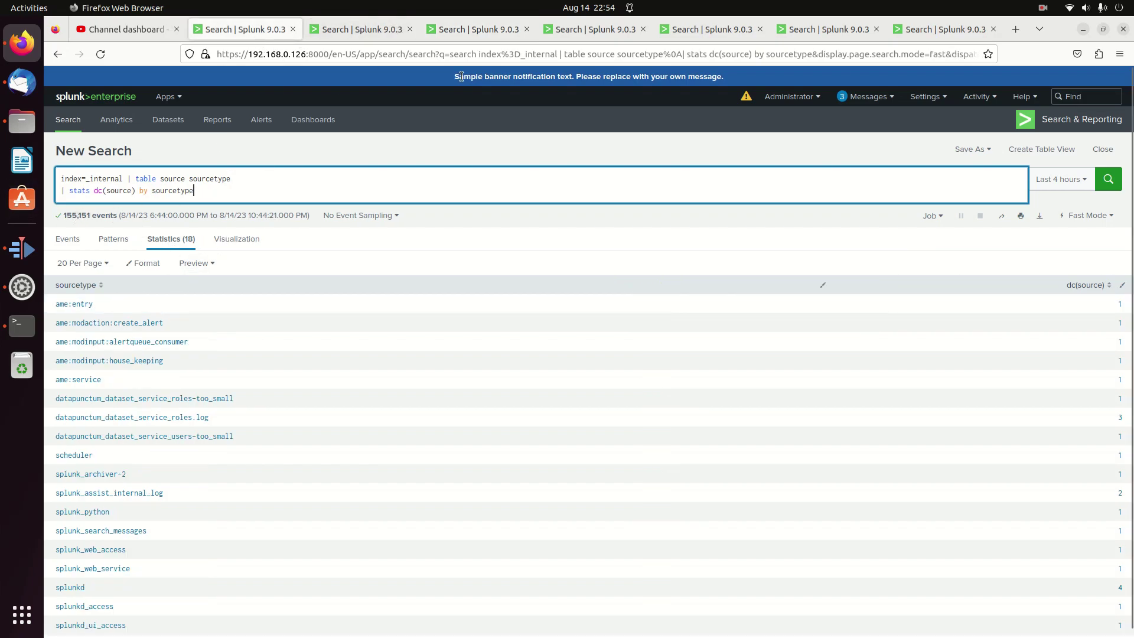
- Page through the _internal eventstats dc(source) by sourcetype results up to page 9
click(471, 30)
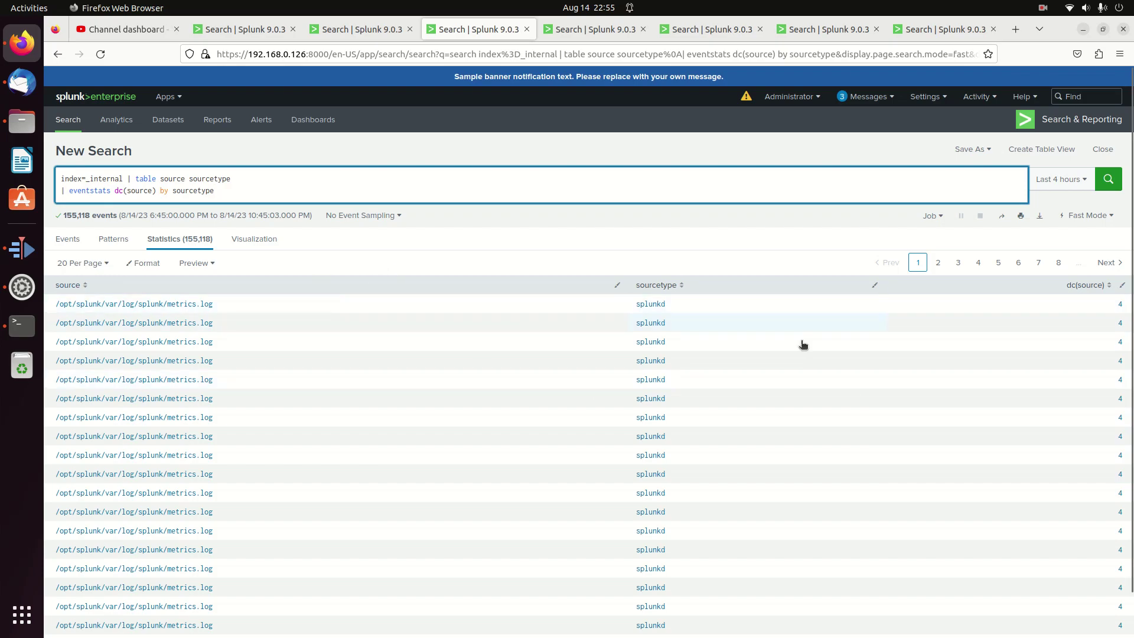
click(943, 267)
click(958, 263)
click(978, 263)
click(999, 262)
click(1018, 263)
click(1023, 266)
click(1037, 264)
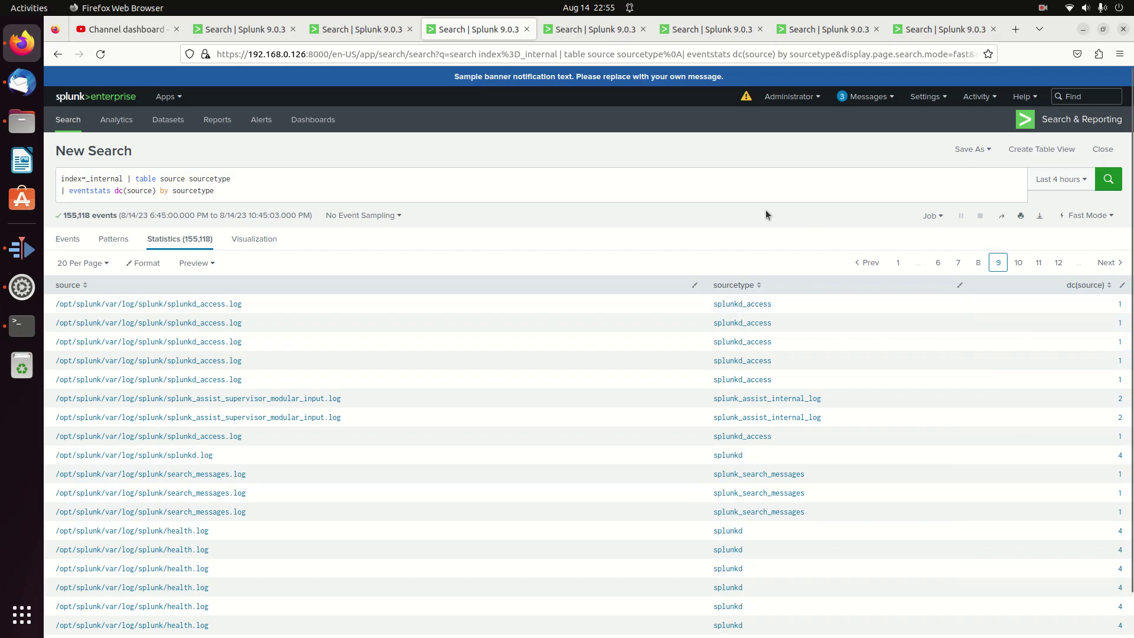
- Examine the corelight eventstats dc(dest_ip) by src_ip results, paging forward to page 6
click(601, 29)
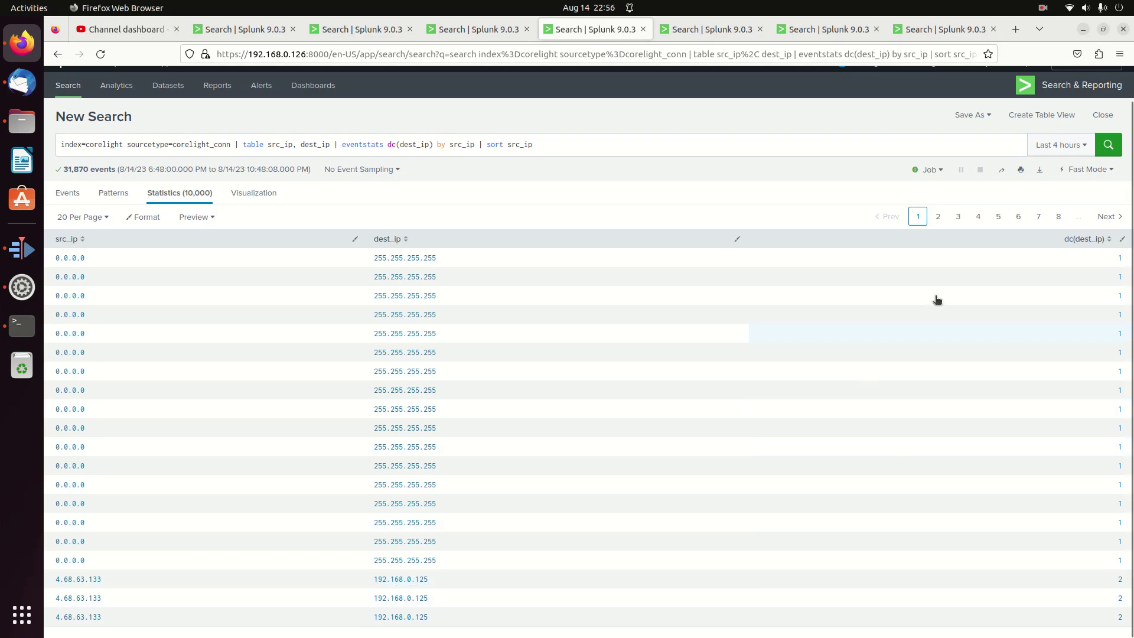
click(939, 218)
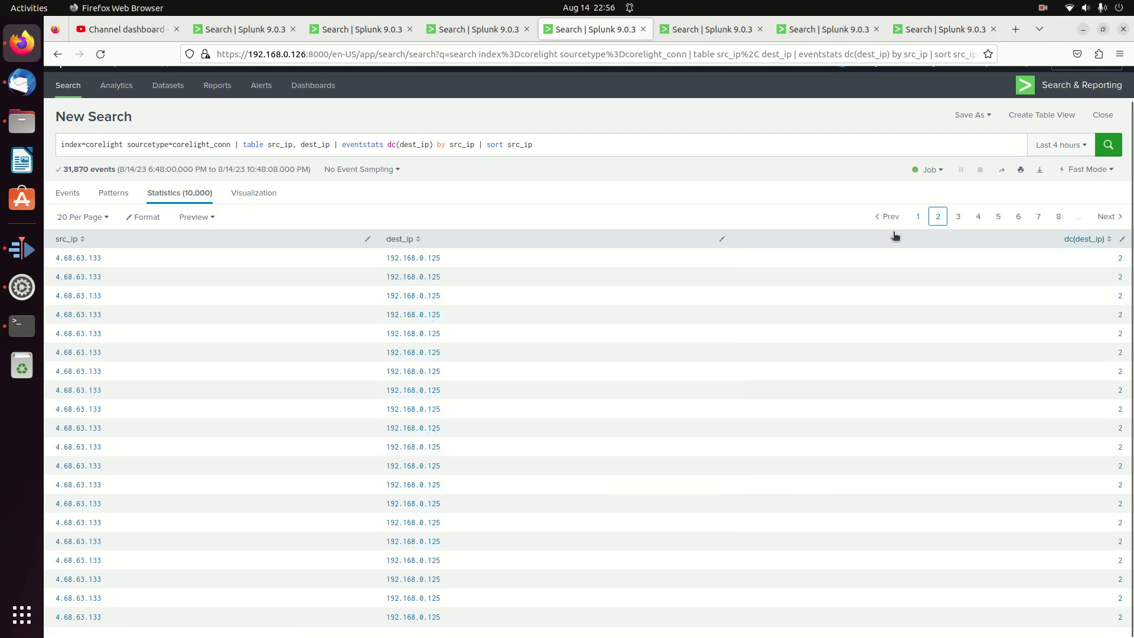
click(957, 218)
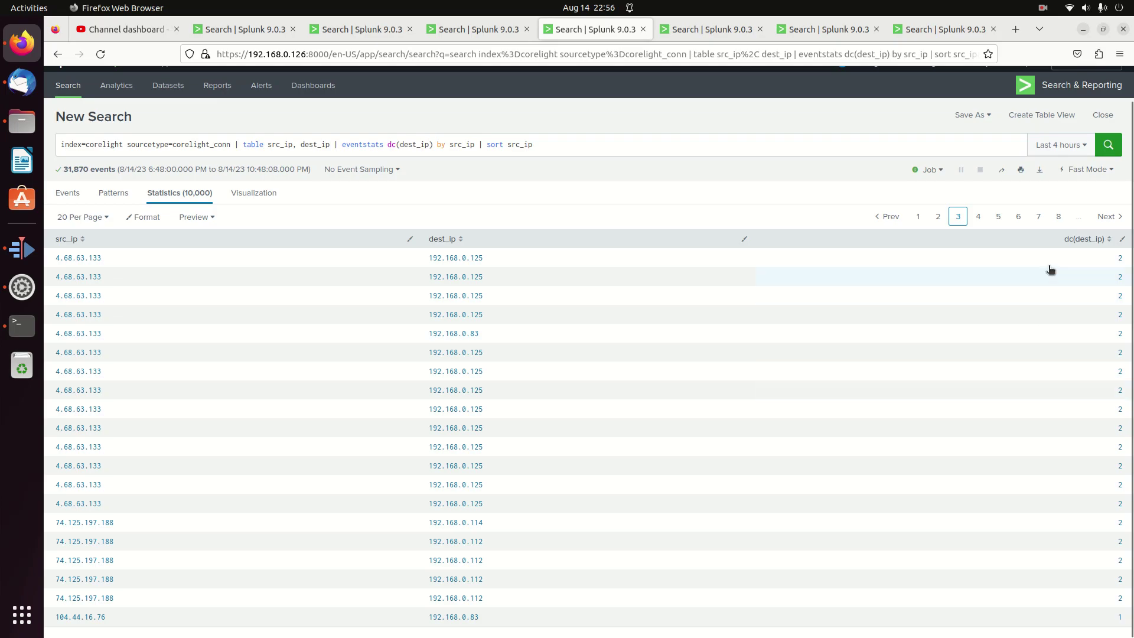
click(1001, 217)
click(1017, 216)
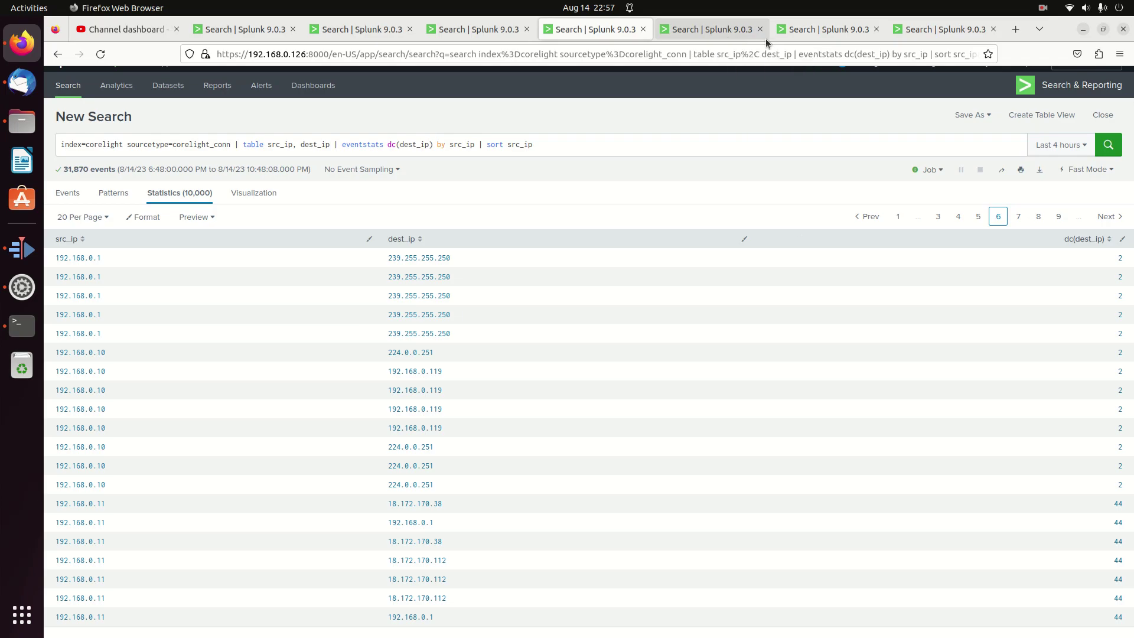
- Look over the three streamstats searches, ending on the _internal dc(source) by sourcetype search
click(957, 37)
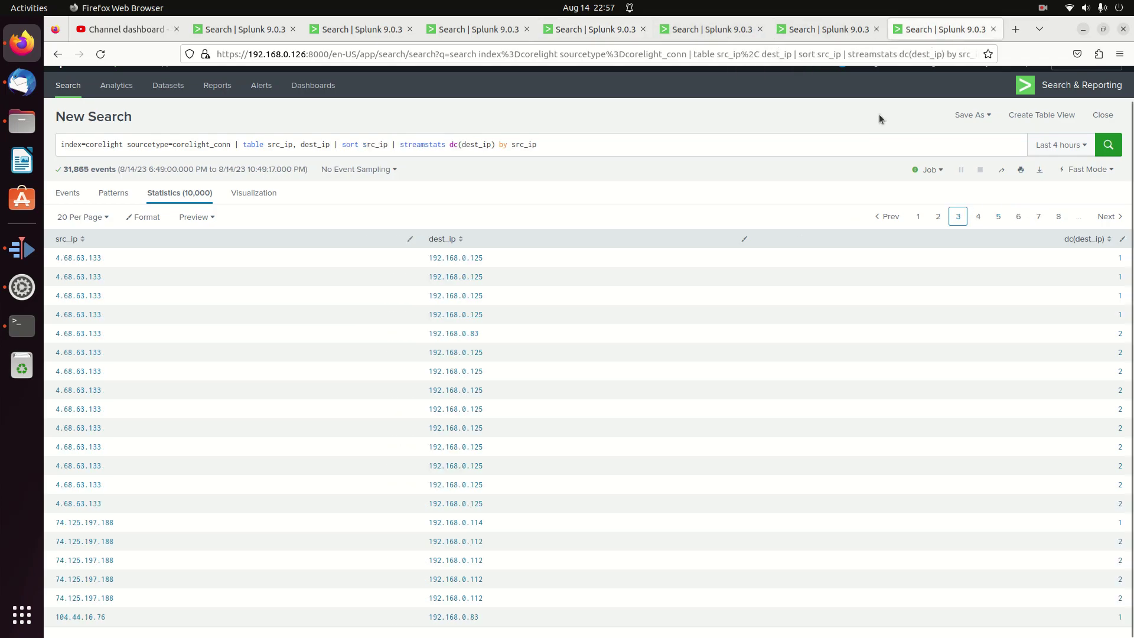
click(816, 33)
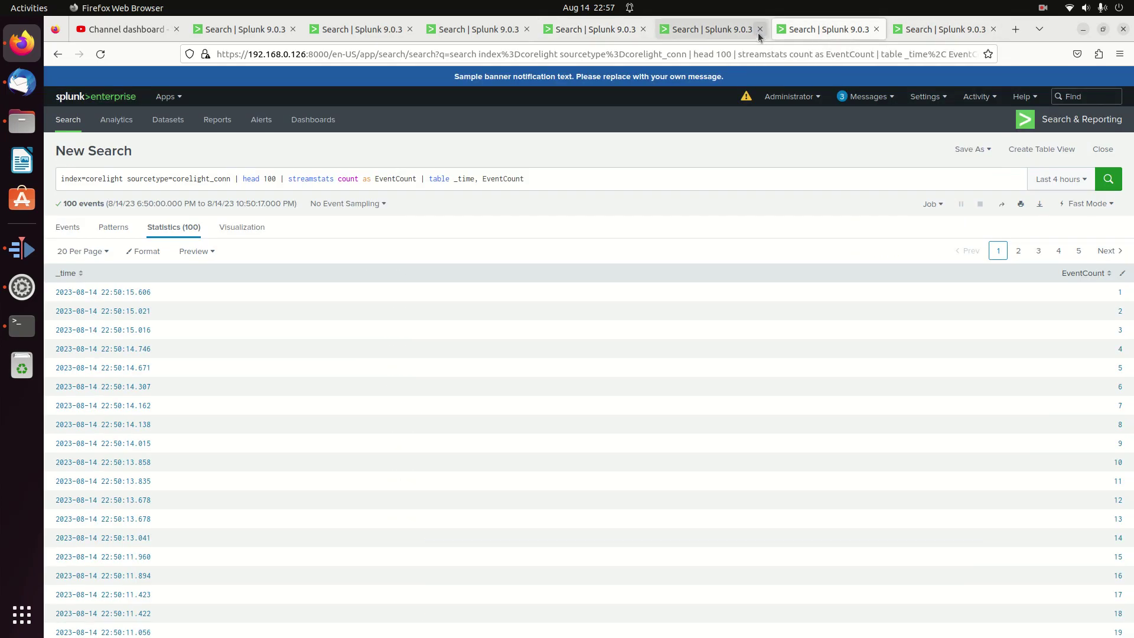
click(723, 35)
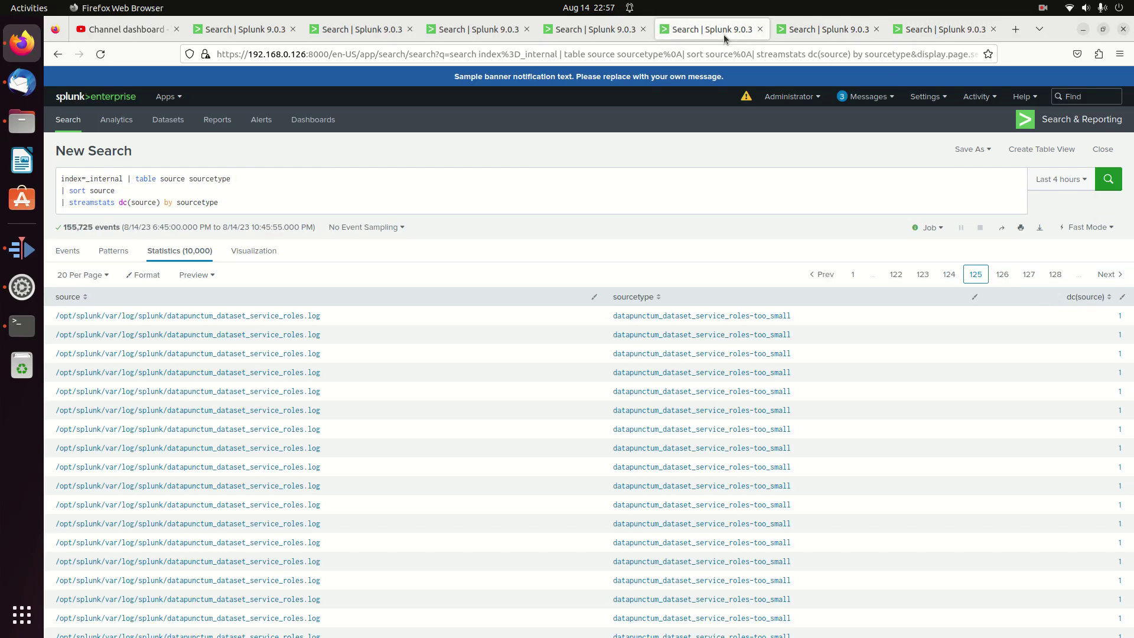
- Examine the running EventCount in the corelight head 100 streamstats results on page 5, and return to page 1
click(837, 26)
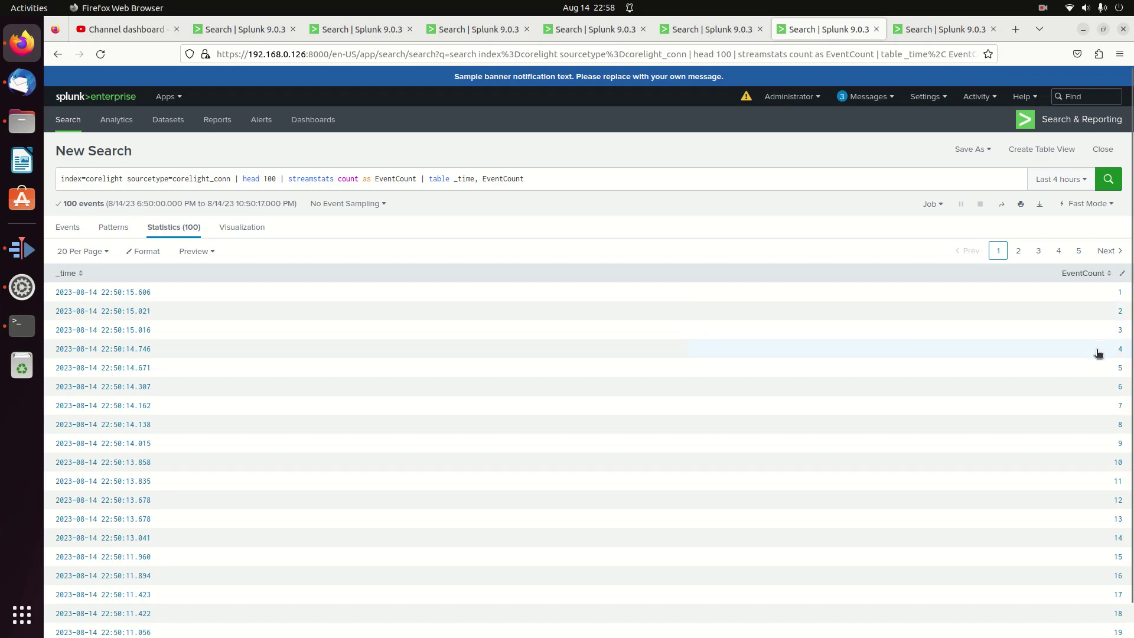
click(1076, 254)
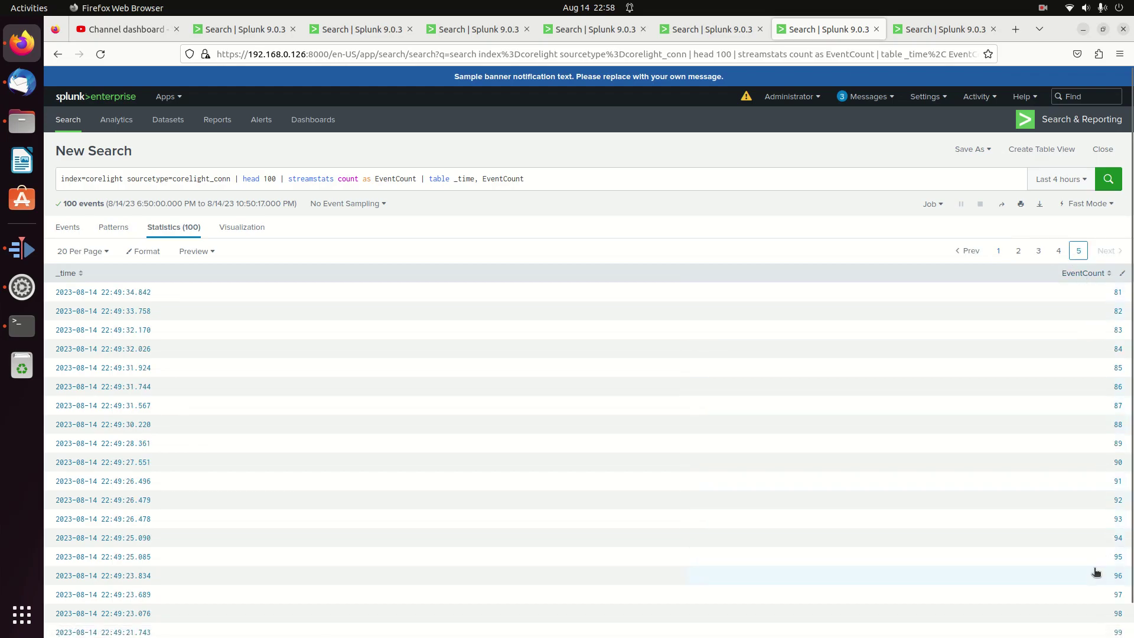
scroll(1097, 565, down, 1)
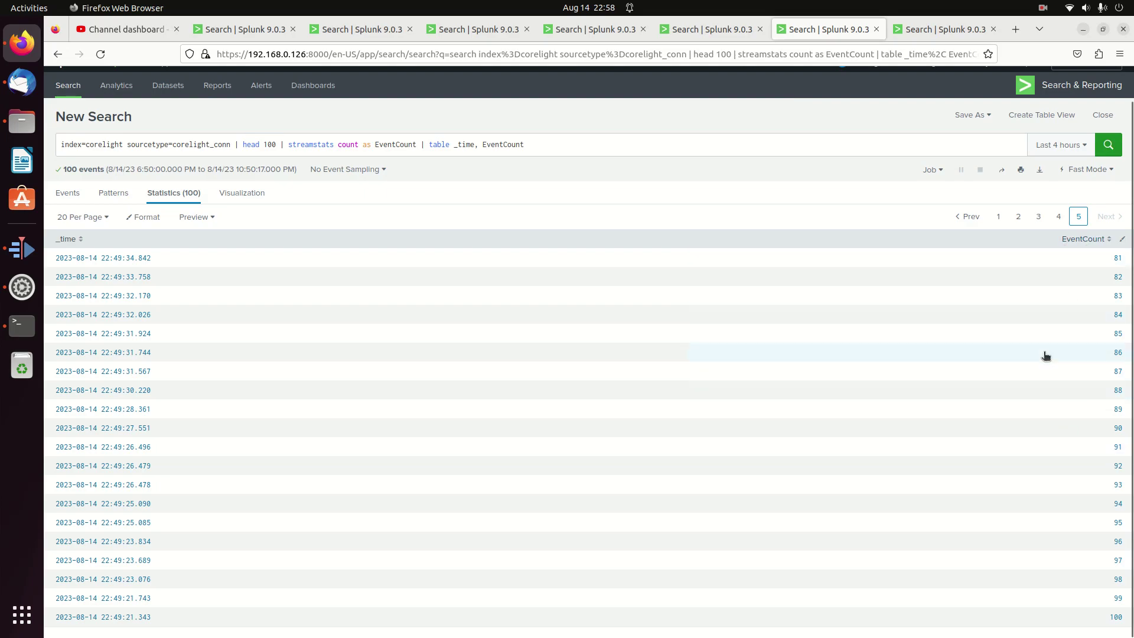
click(999, 216)
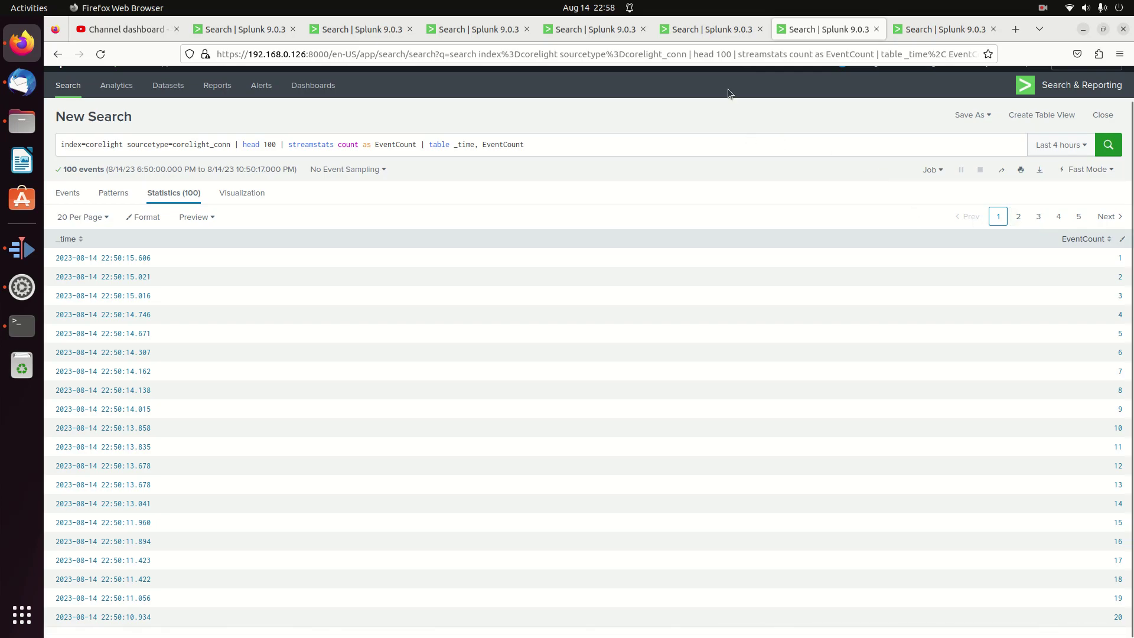
- Page back through the _internal streamstats dc(source) by sourcetype results to page 95
click(715, 29)
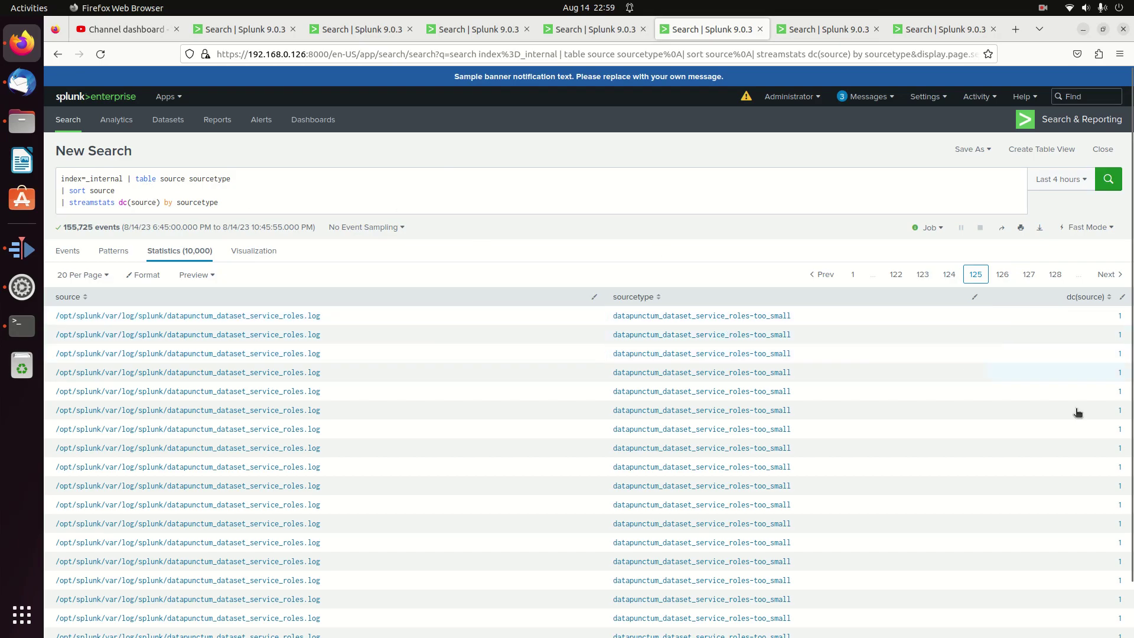
scroll(1103, 598, down, 2)
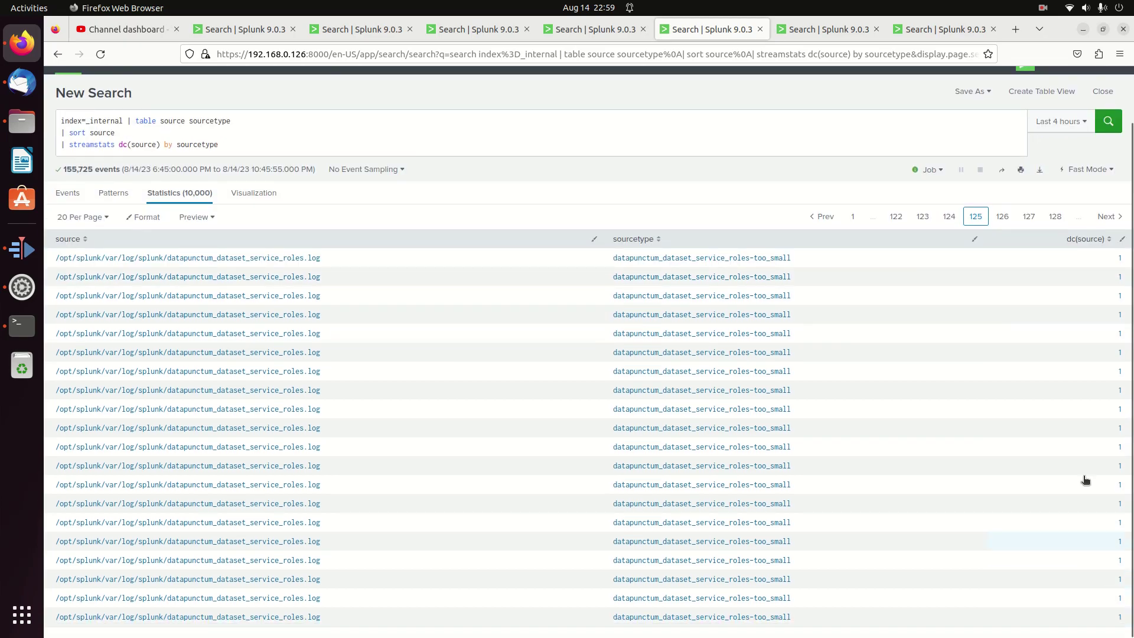
click(1002, 217)
click(949, 218)
click(922, 217)
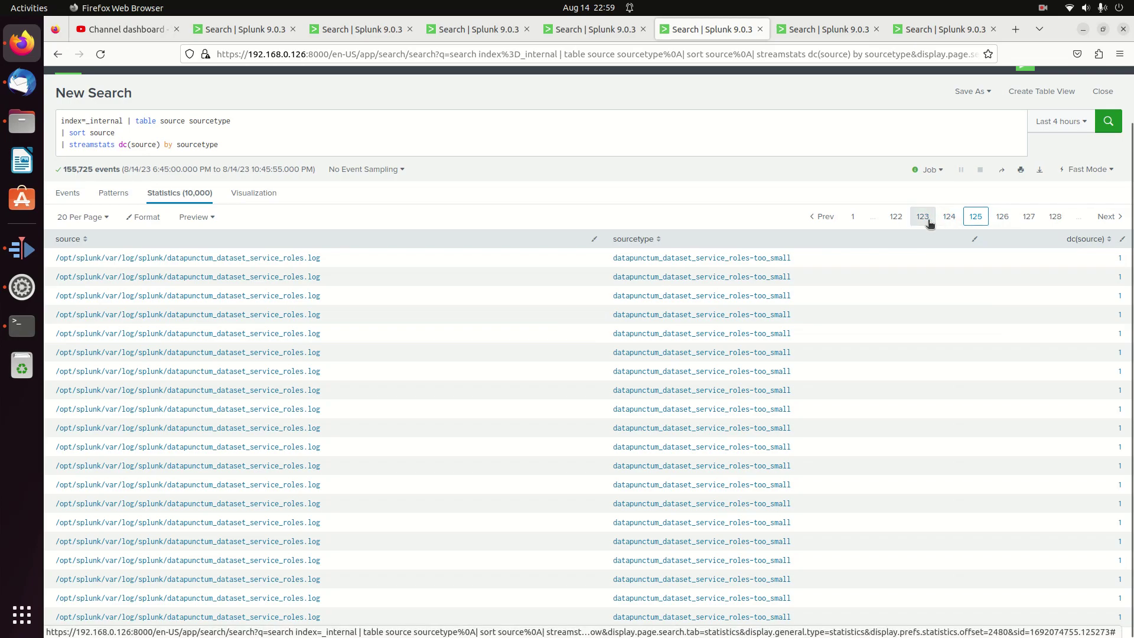
click(920, 219)
click(917, 219)
click(915, 219)
click(912, 219)
click(910, 219)
click(909, 219)
click(906, 219)
click(906, 220)
click(904, 221)
click(904, 222)
click(905, 222)
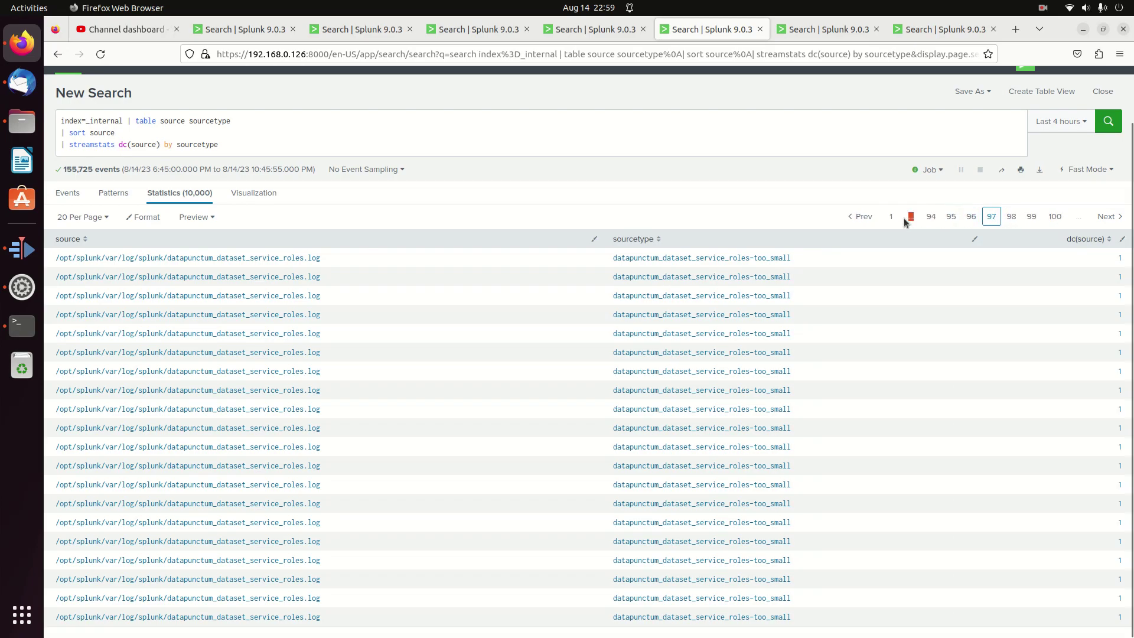
click(947, 219)
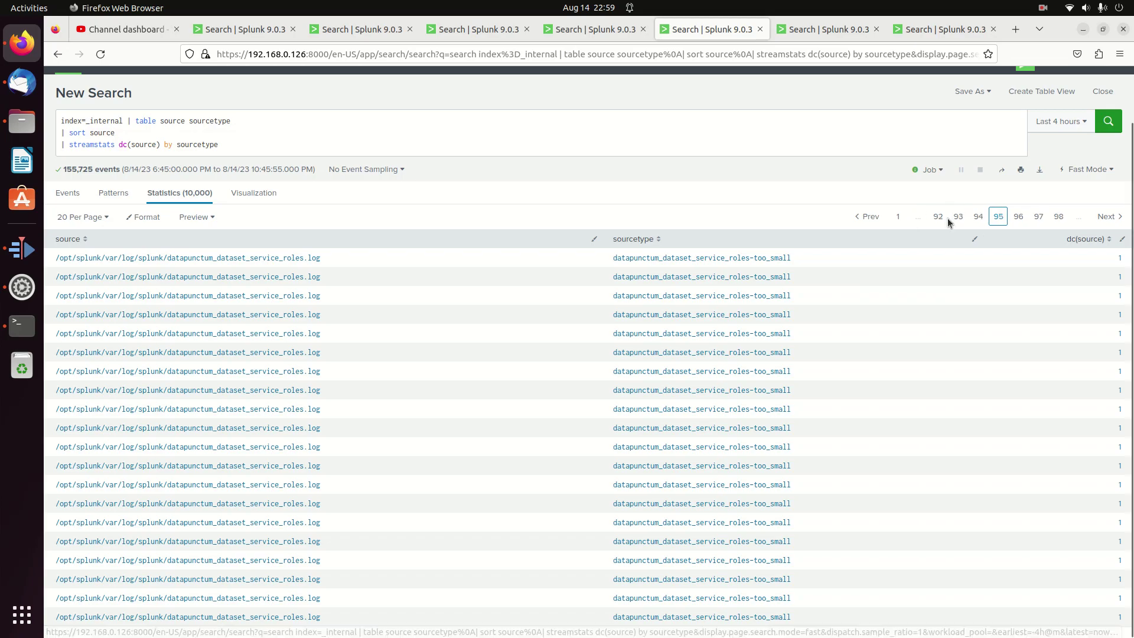
- Page forward through the _internal streamstats results to page 245, checking the dc(source) values
click(1057, 218)
click(1057, 218)
click(1057, 219)
click(1057, 219)
click(1058, 219)
click(1057, 218)
click(1058, 219)
click(1058, 219)
double_click(1057, 219)
click(1057, 219)
double_click(1057, 218)
click(1057, 219)
click(1058, 219)
click(1057, 219)
double_click(1057, 219)
double_click(1057, 220)
double_click(1058, 220)
click(1057, 219)
double_click(1058, 219)
double_click(1057, 219)
click(1057, 218)
double_click(1058, 219)
click(1058, 219)
double_click(1057, 219)
double_click(1057, 219)
double_click(1056, 220)
click(1056, 220)
double_click(1057, 220)
click(1057, 220)
double_click(1057, 220)
click(1057, 219)
double_click(1056, 220)
double_click(1056, 220)
double_click(1056, 220)
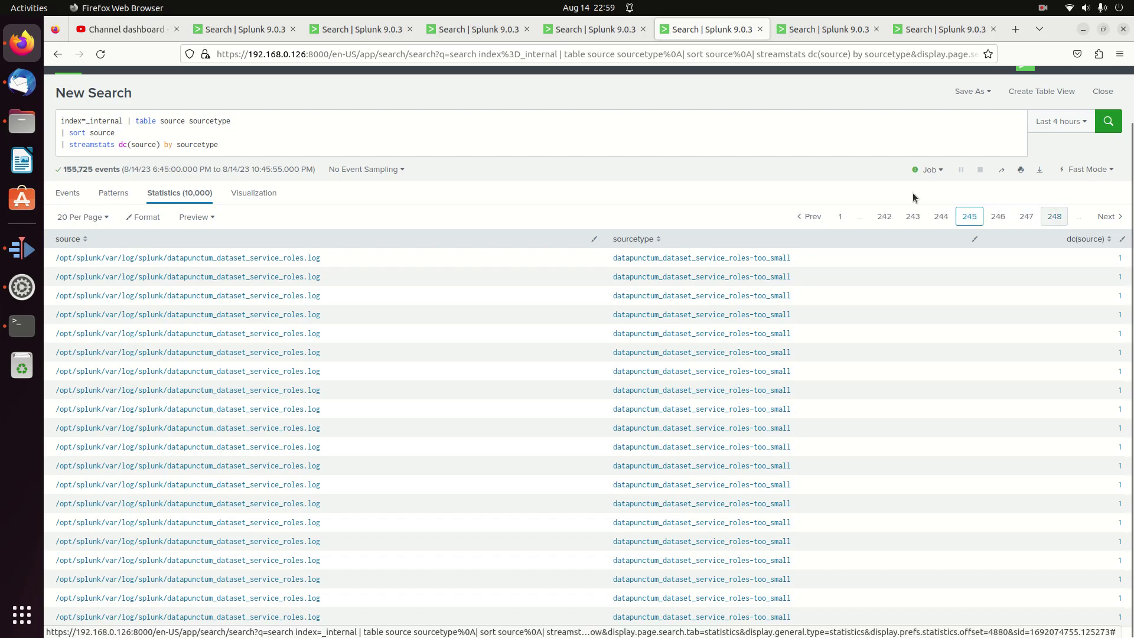
- Open the corelight streamstats dc(dest_ip) by src_ip search and examine its by clause
click(834, 28)
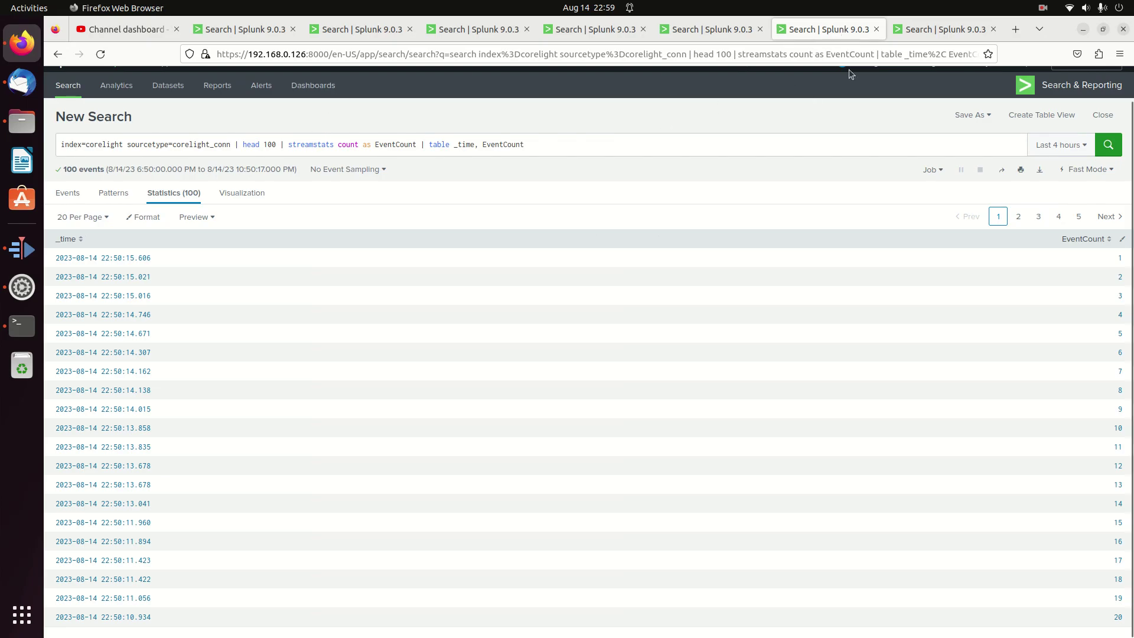
click(943, 29)
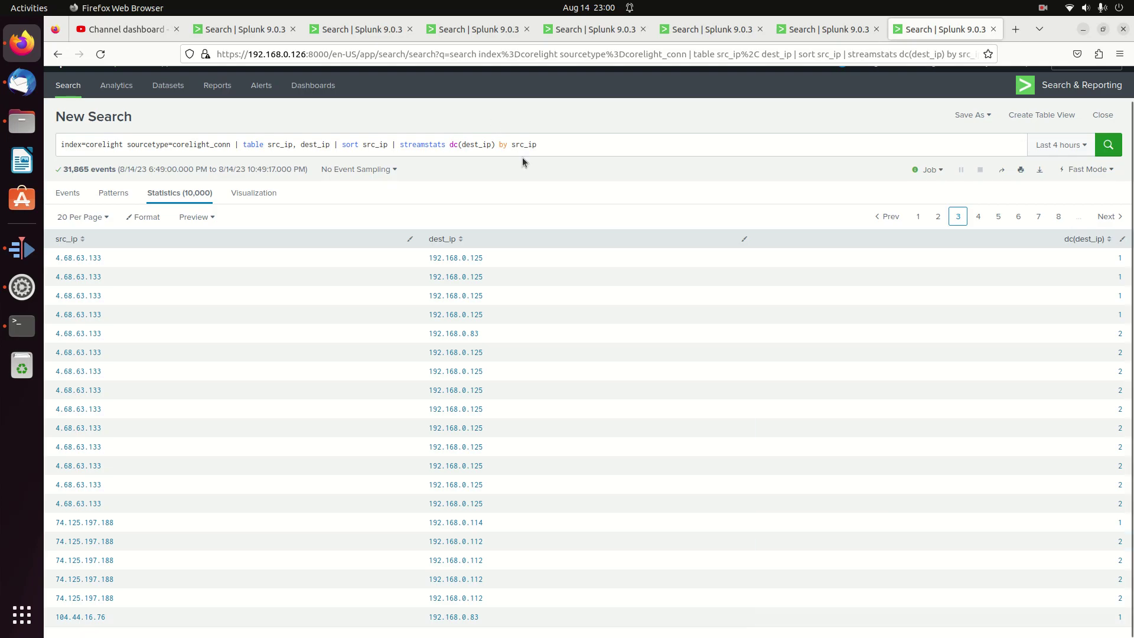
double_click(510, 147)
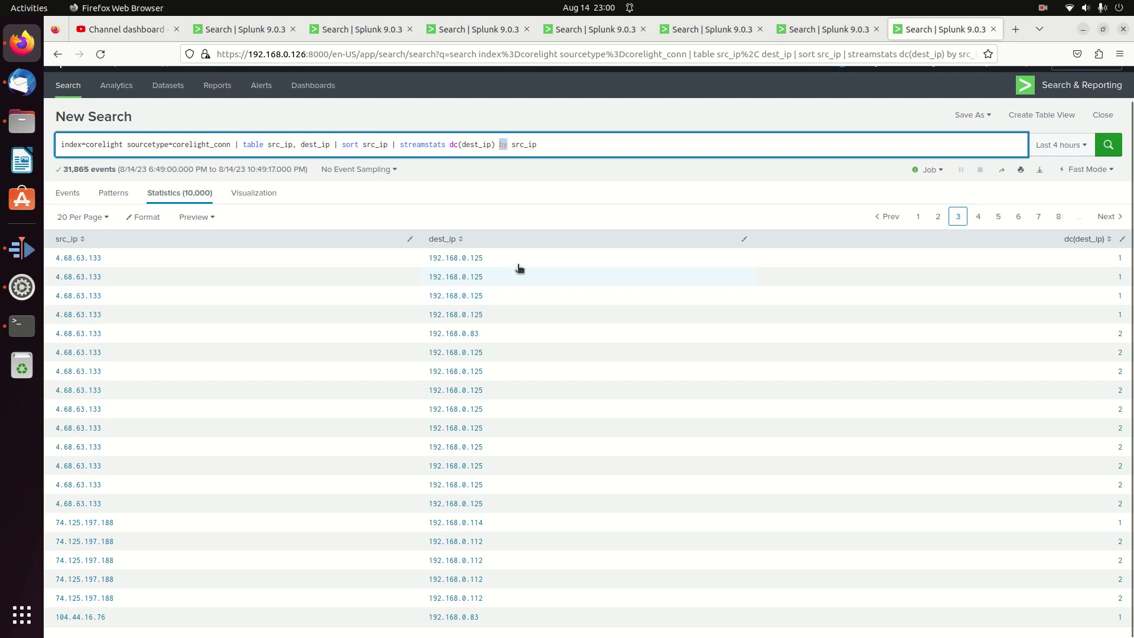
- Remove the "by src_ip" clause from the end of the corelight streamstats query and re-enter it
double_click(546, 145)
key(BackSpace)
key(BackSpace)
key(BackSpace)
key(BackSpace)
key(BackSpace)
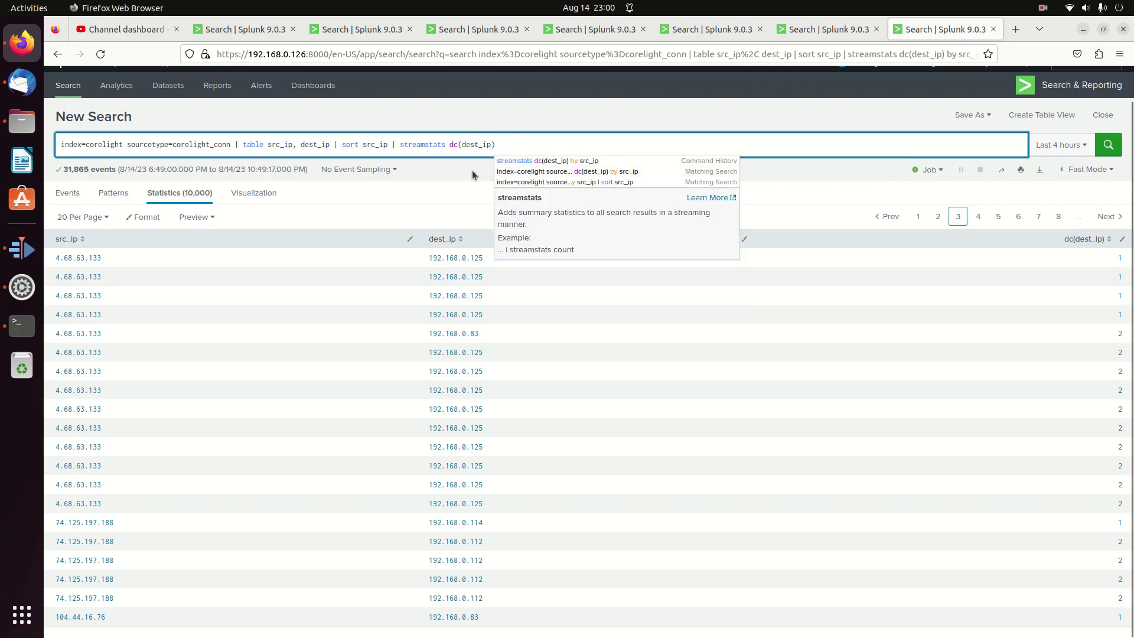
click(514, 143)
text(by src_ip)
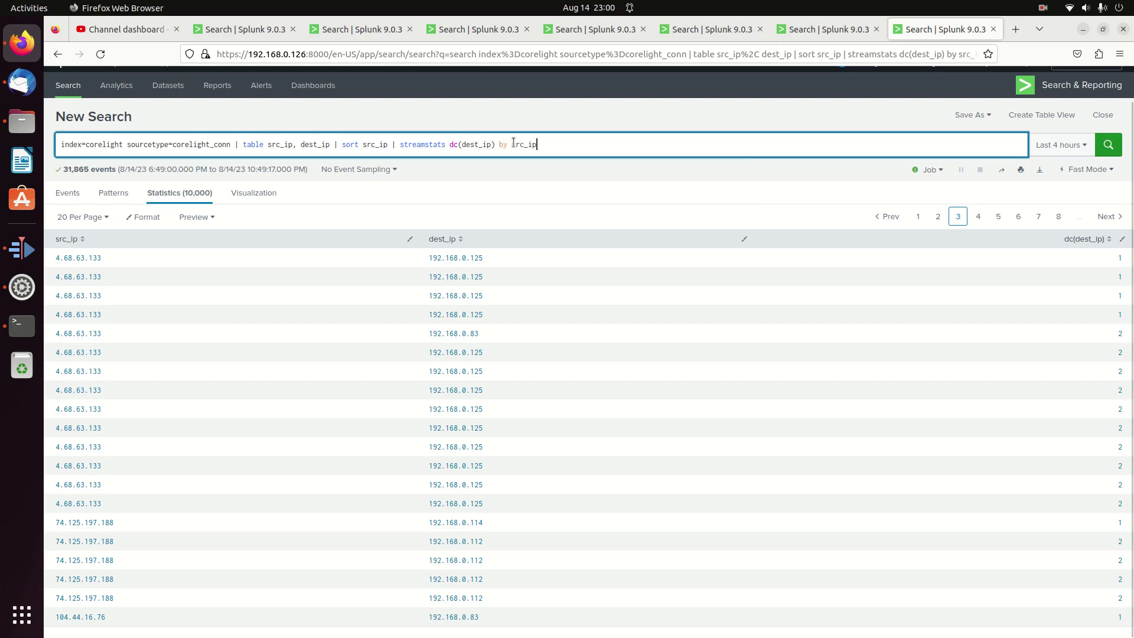